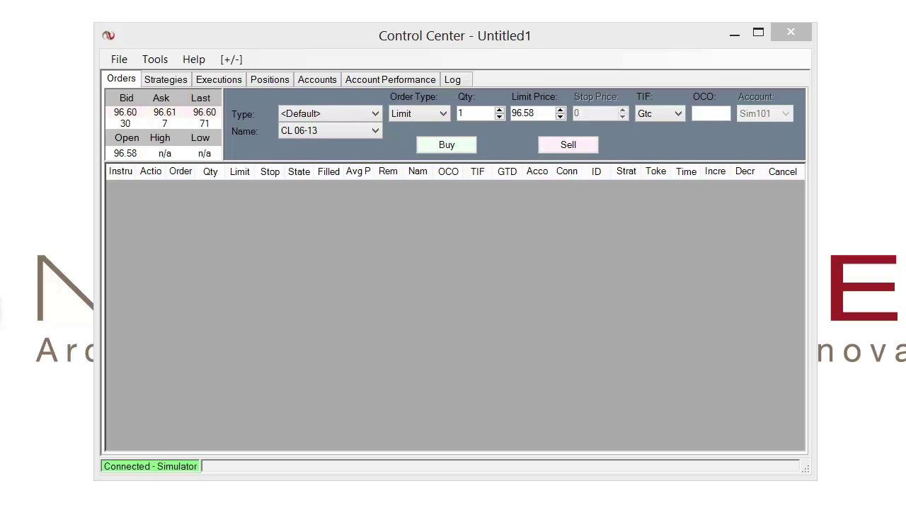
- Start a new NinjaScript strategy from the Tools menu
left_click(152, 60)
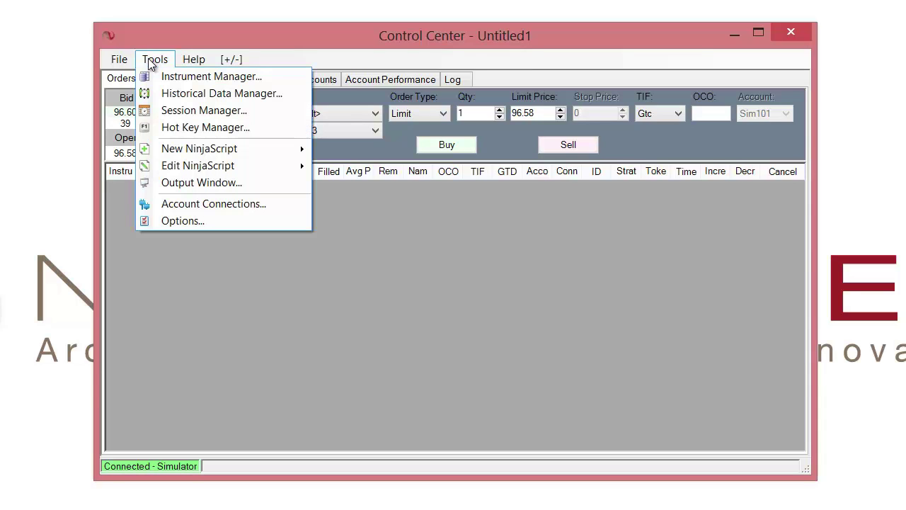
mouse_move(205, 153)
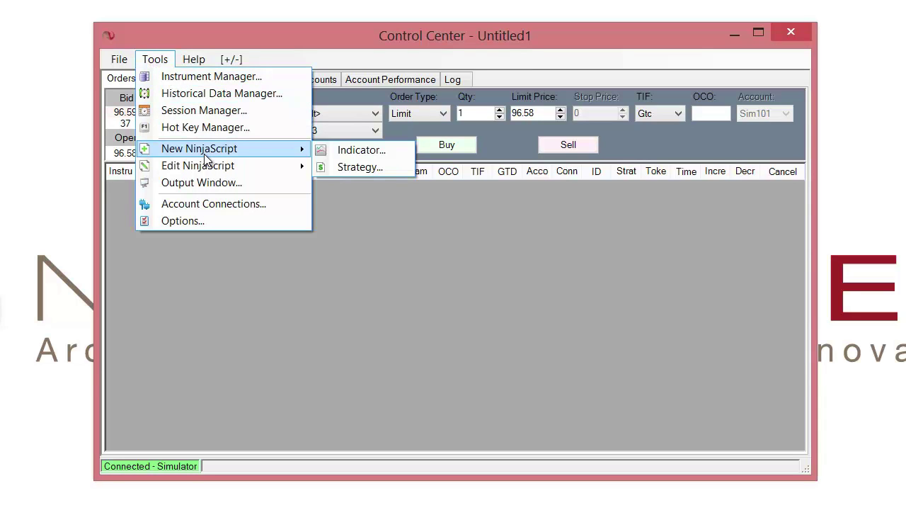
left_click(354, 169)
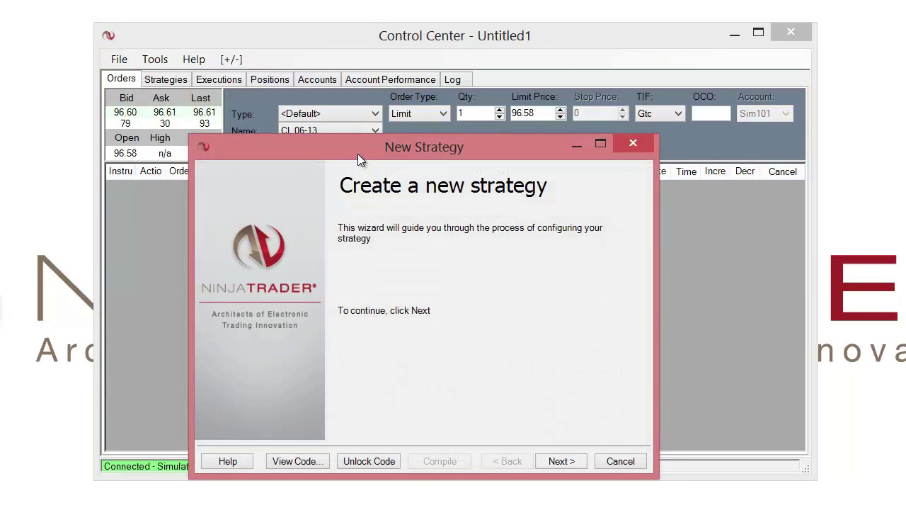
left_click_drag(359, 144, 358, 115)
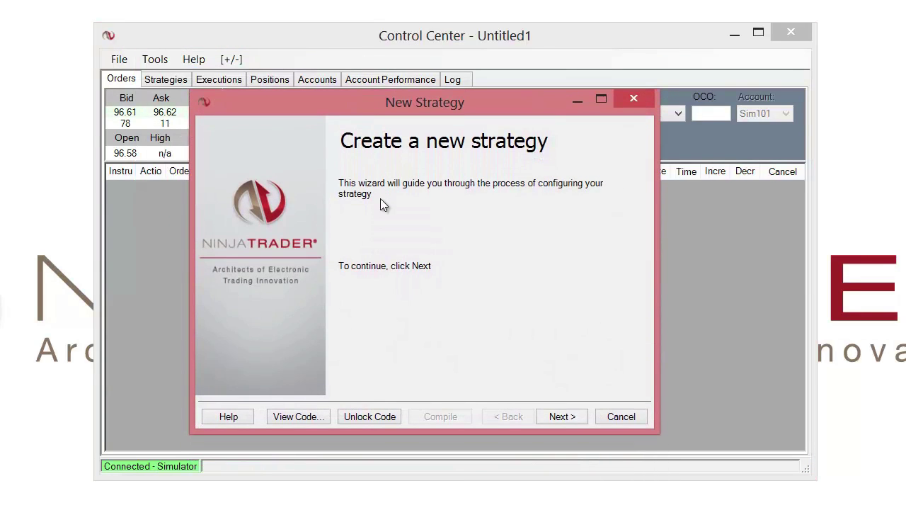
- Rename the strategy from MyCustomStrategy to 'SampleAlert' and continue to the inputs page
left_click(570, 417)
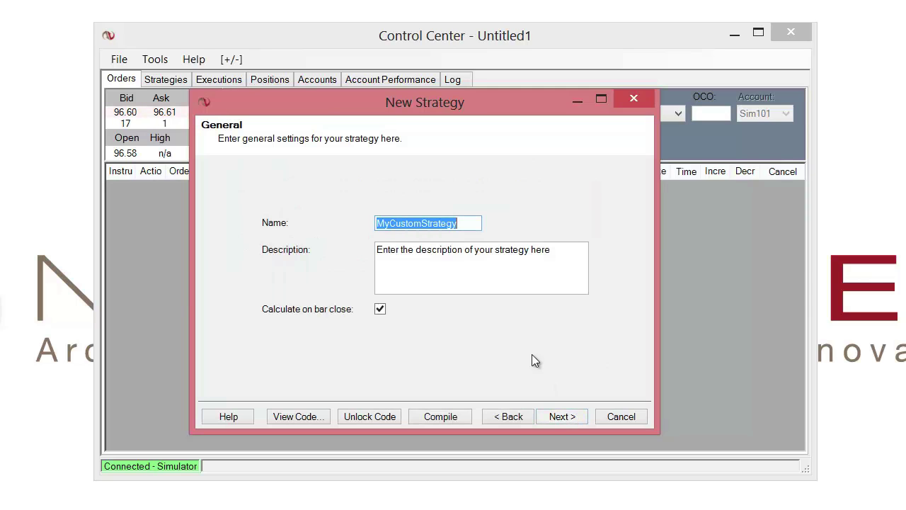
left_click(463, 223)
double_click(463, 223)
type("Sample")
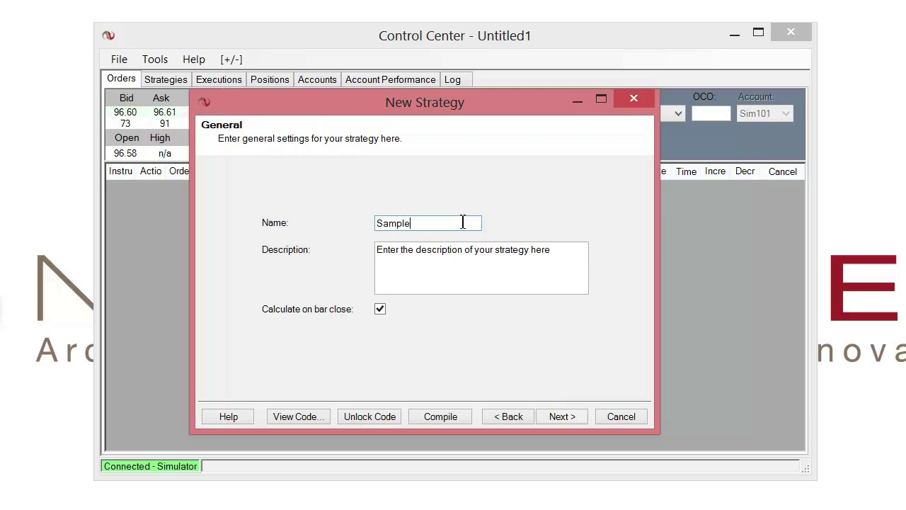
type("Alert")
left_click(554, 419)
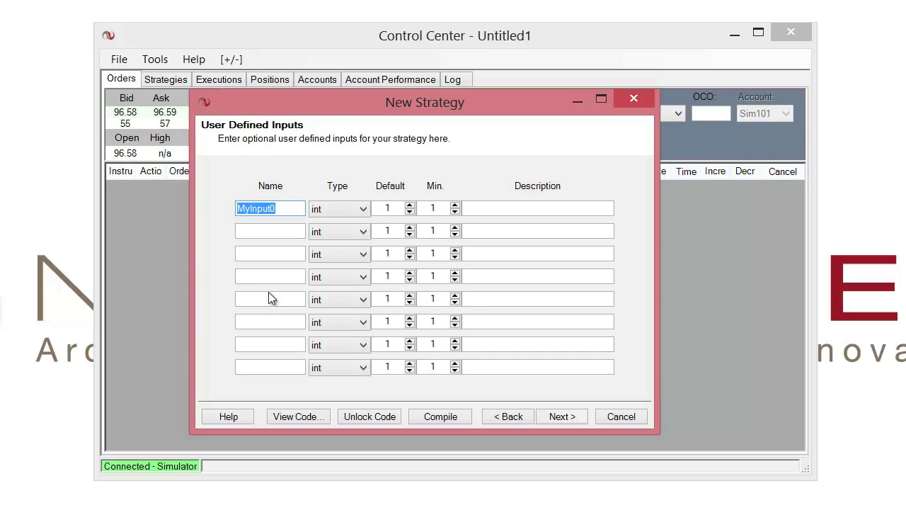
- Define a bool input named TriggerAlert with default value true
type("TriggerA")
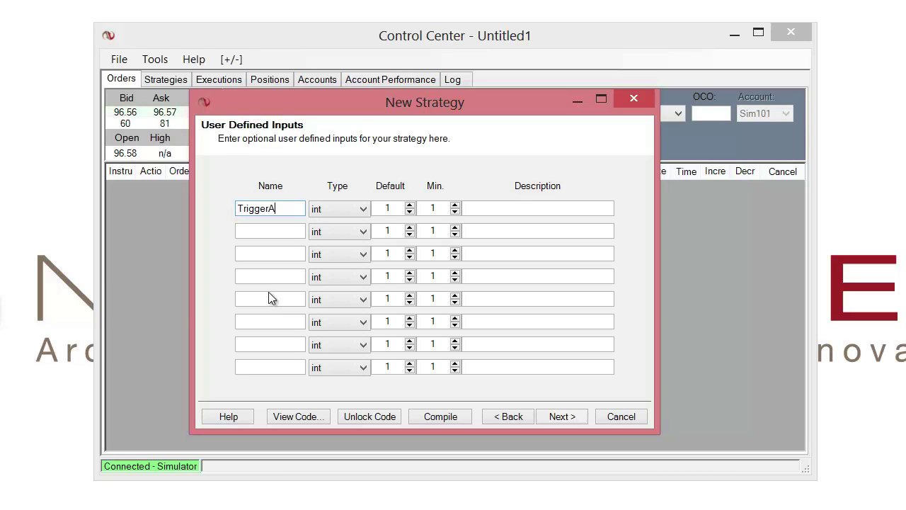
type("lert")
left_click(315, 215)
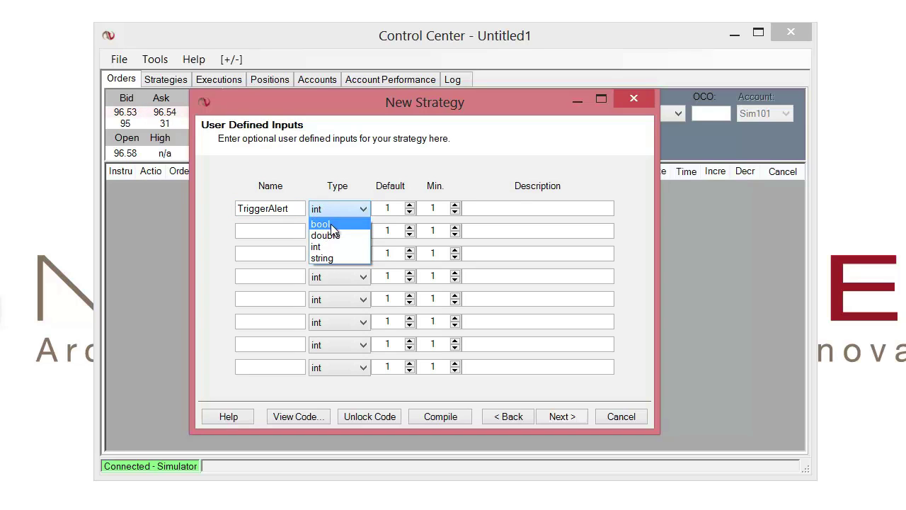
left_click(331, 225)
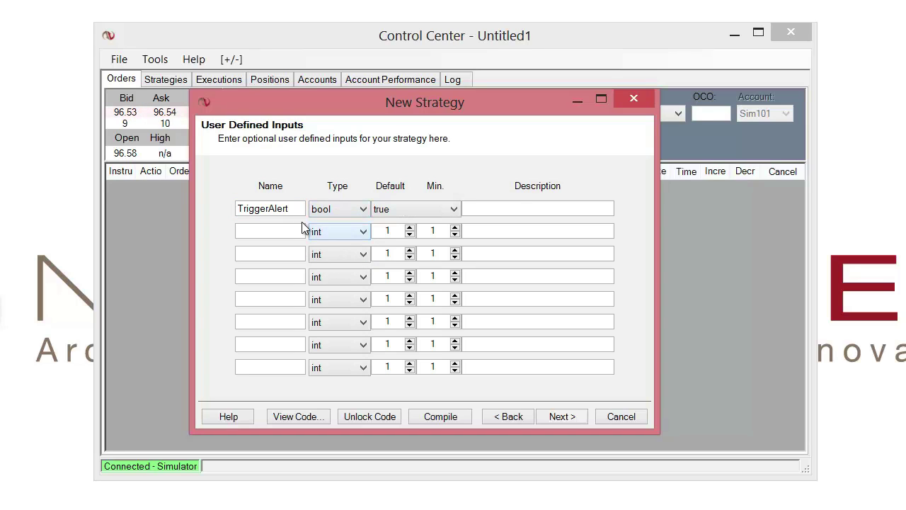
left_click(390, 208)
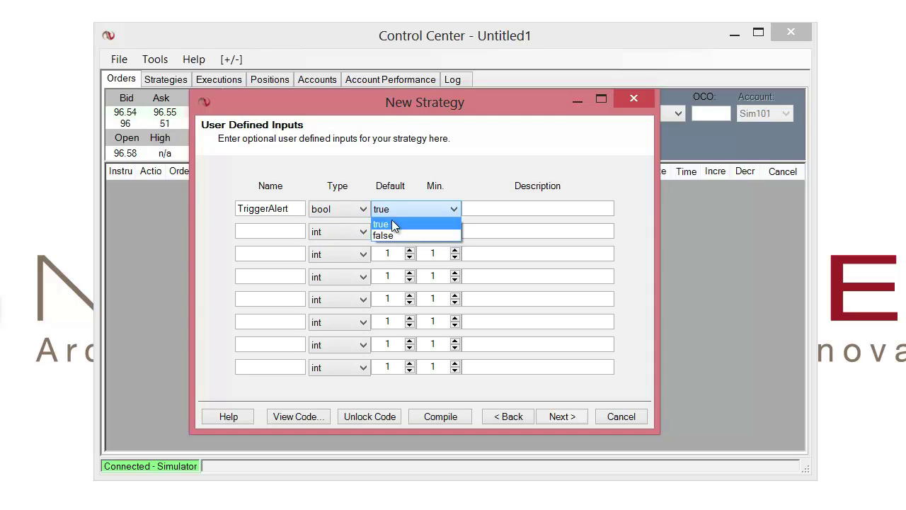
left_click(382, 225)
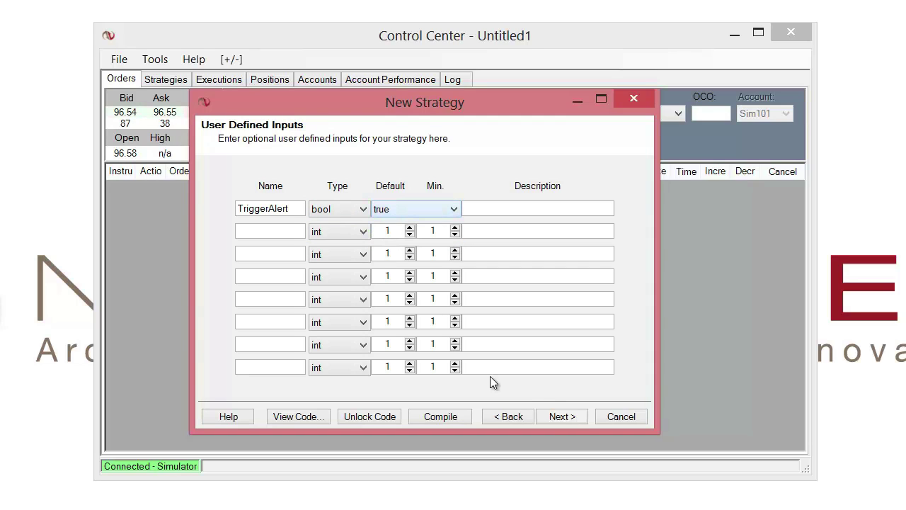
left_click(567, 417)
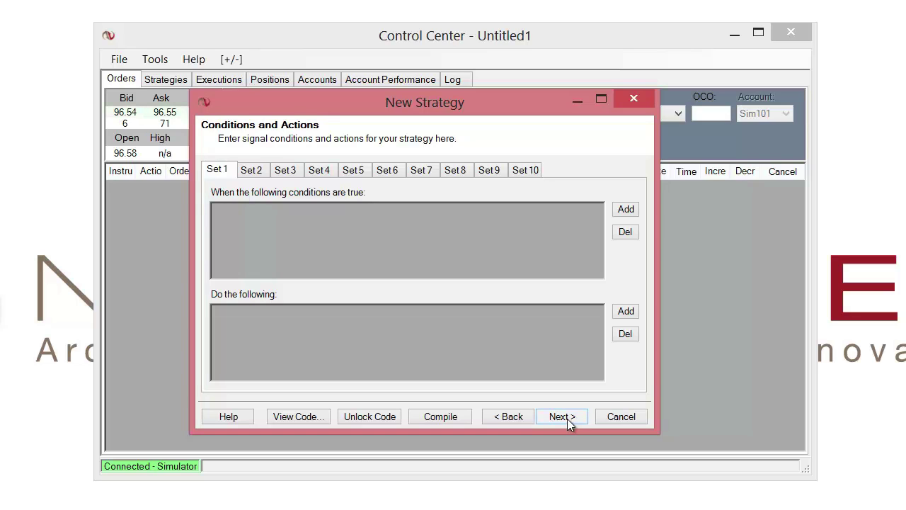
- Add the condition Close[0] > Open[0] to Set 1
left_click(626, 210)
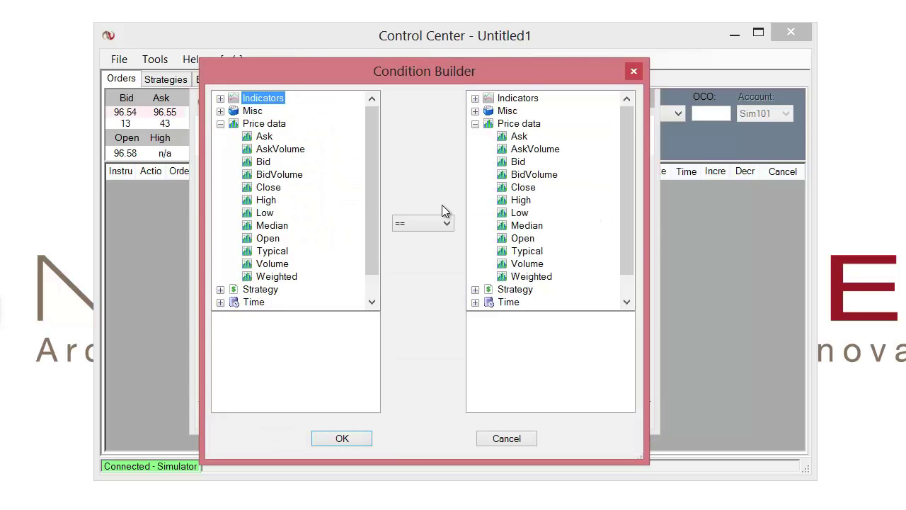
left_click(272, 189)
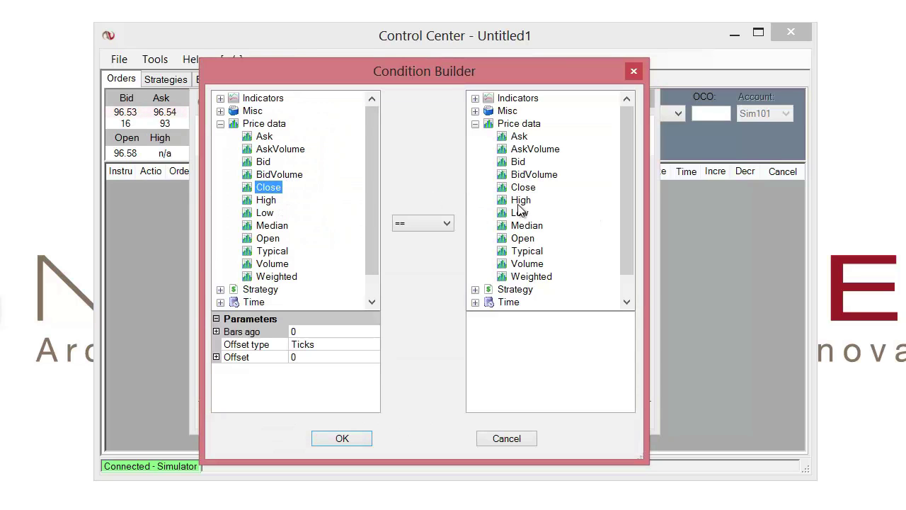
left_click(523, 239)
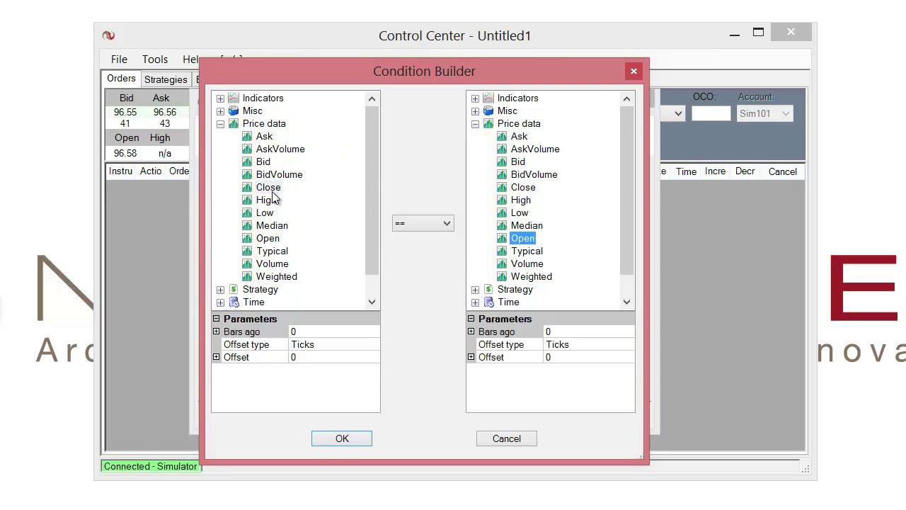
left_click(444, 224)
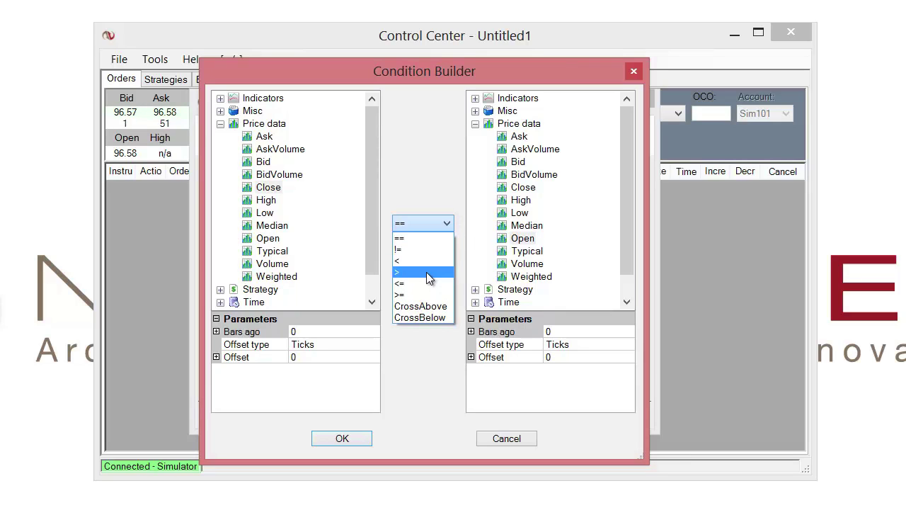
left_click(423, 272)
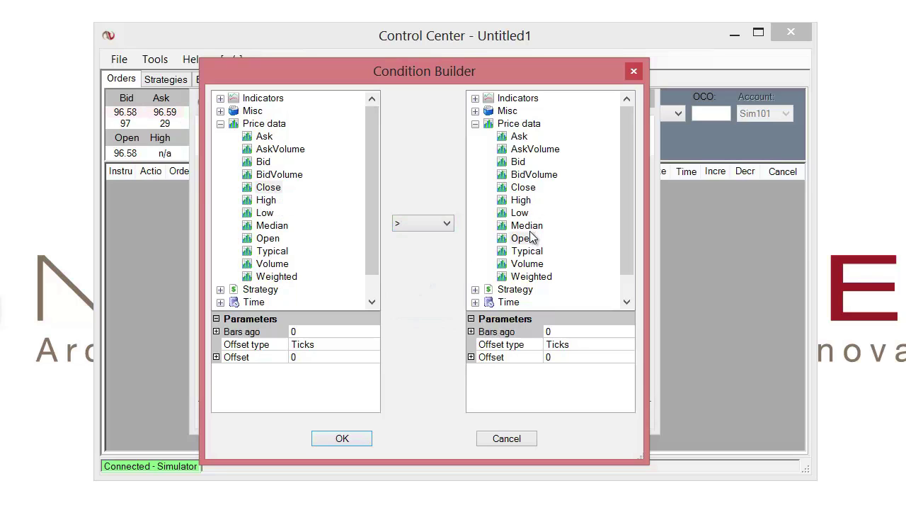
left_click(356, 438)
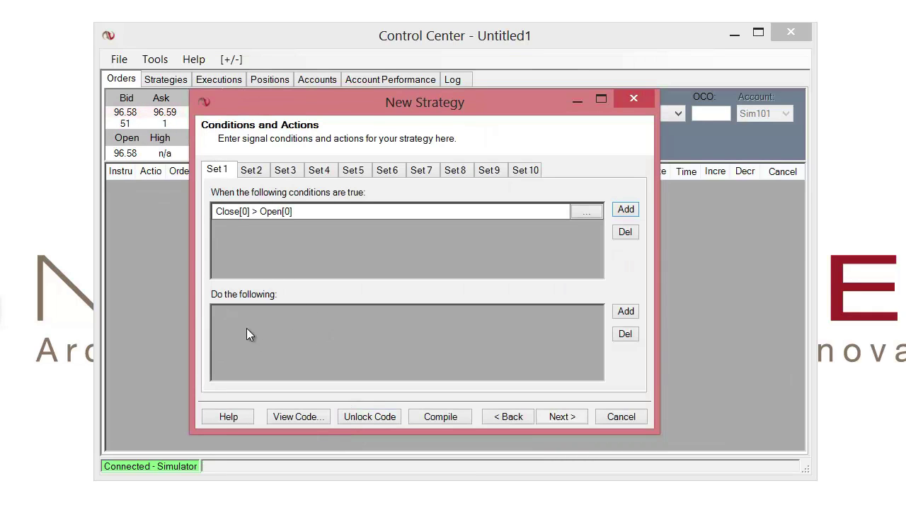
- Add an Alert action with Id MyAlert1, High priority and the message 'An up bar'
left_click(621, 314)
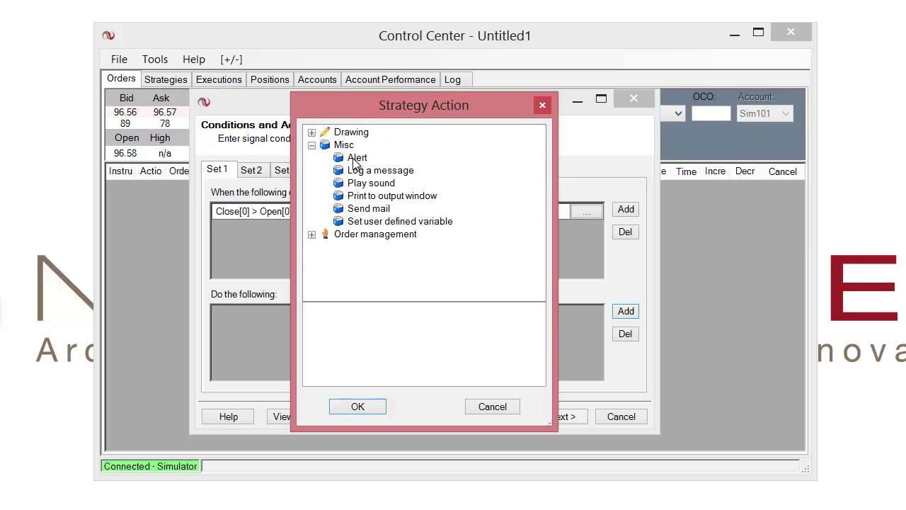
left_click(355, 159)
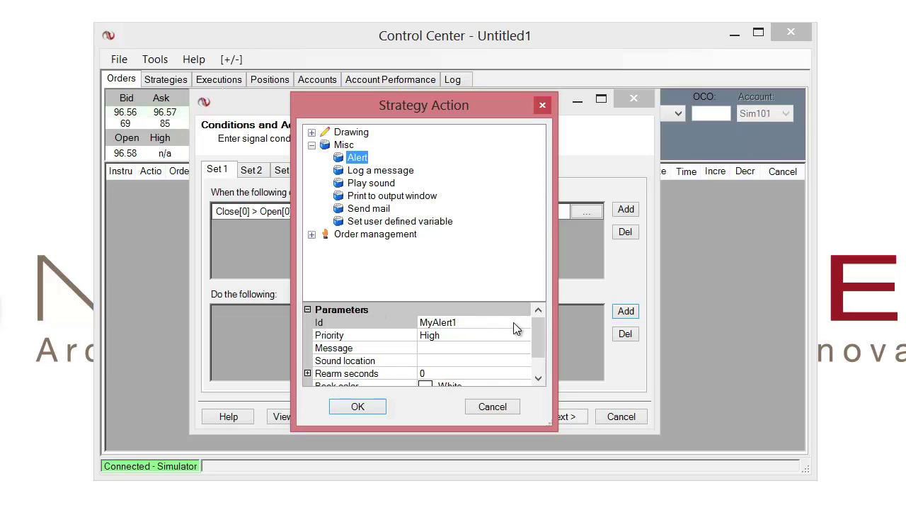
left_click(457, 322)
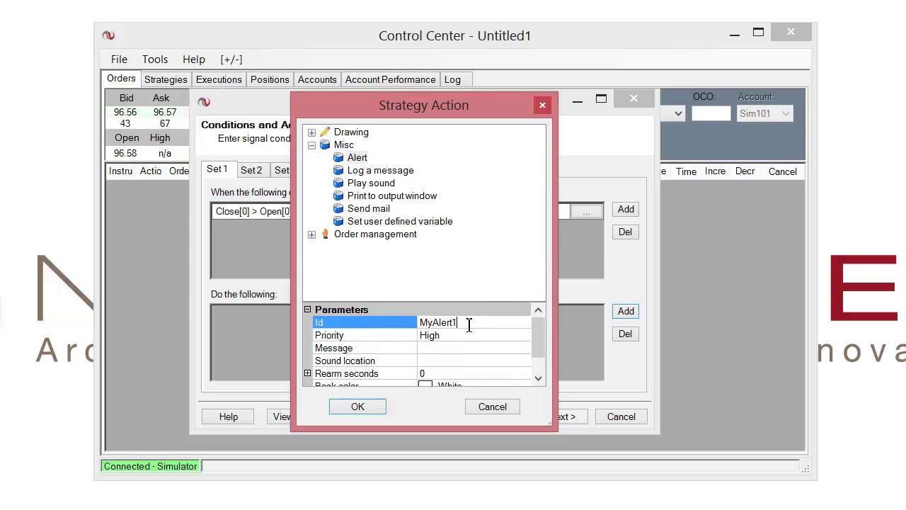
left_click(457, 334)
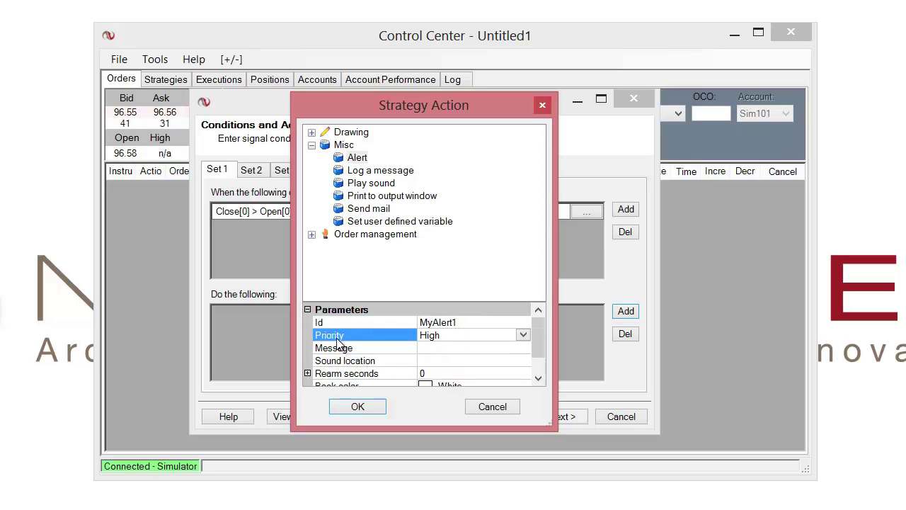
left_click(523, 335)
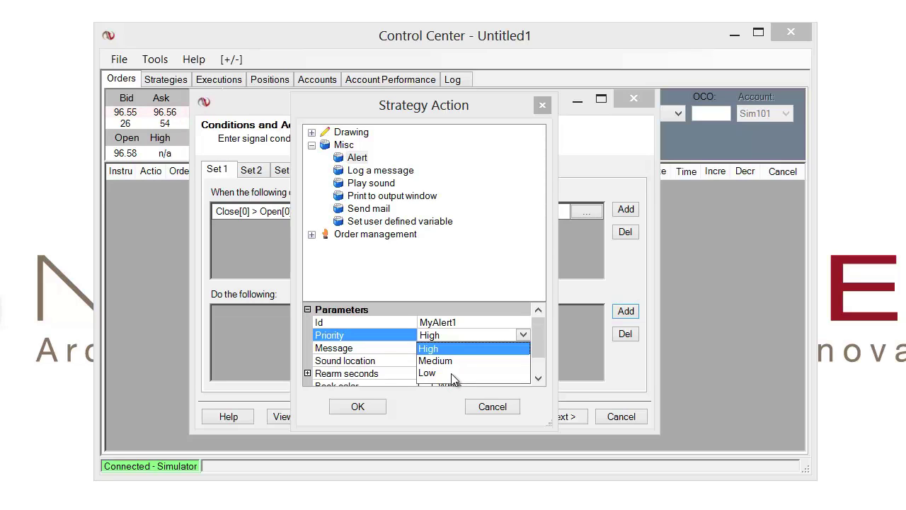
left_click(429, 348)
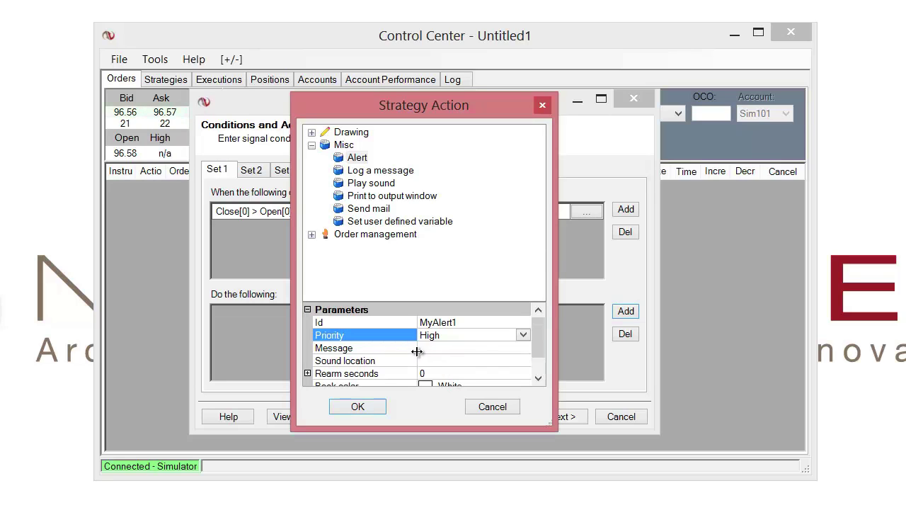
left_click(426, 349)
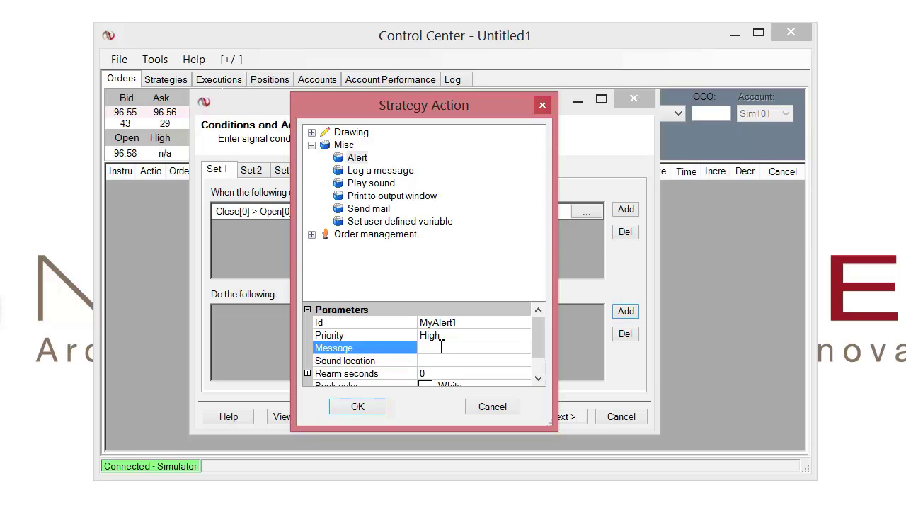
type("An up bar")
- Point the alert's sound location to a .wav file in the program's sounds folder
left_click(439, 361)
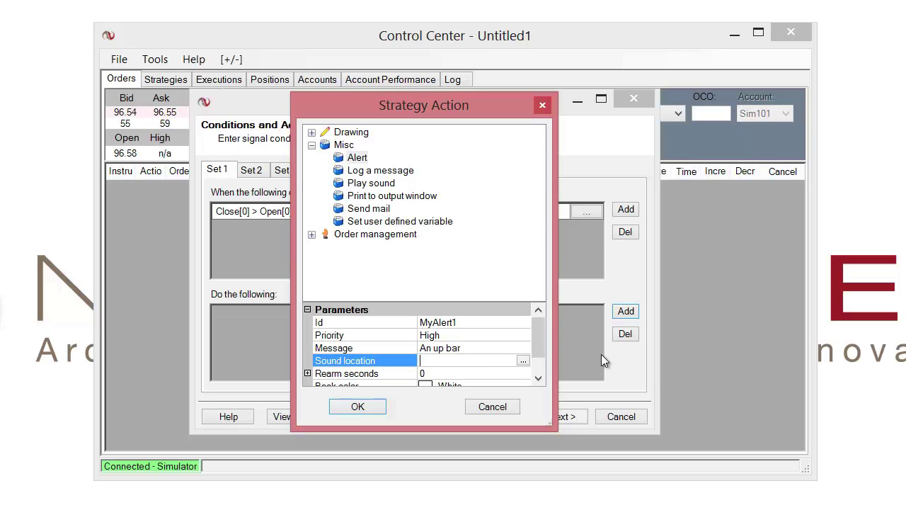
left_click(522, 361)
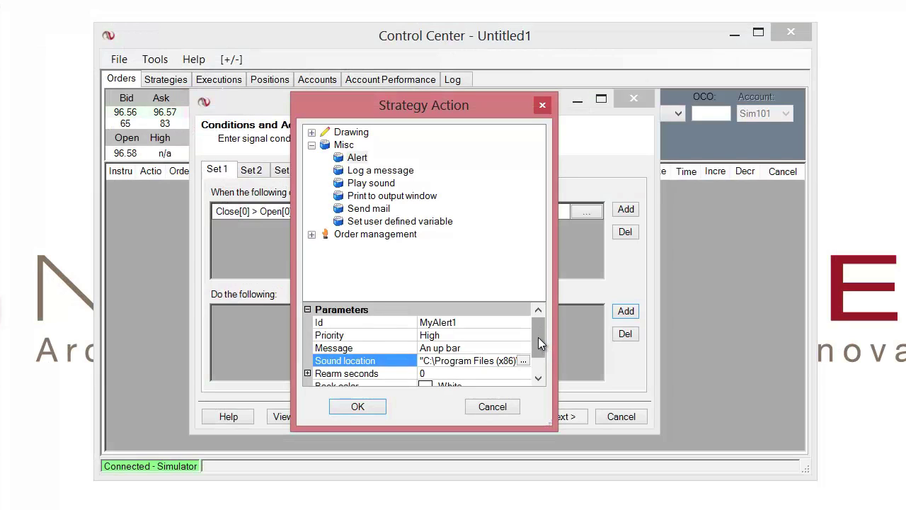
left_click_drag(538, 337, 540, 355)
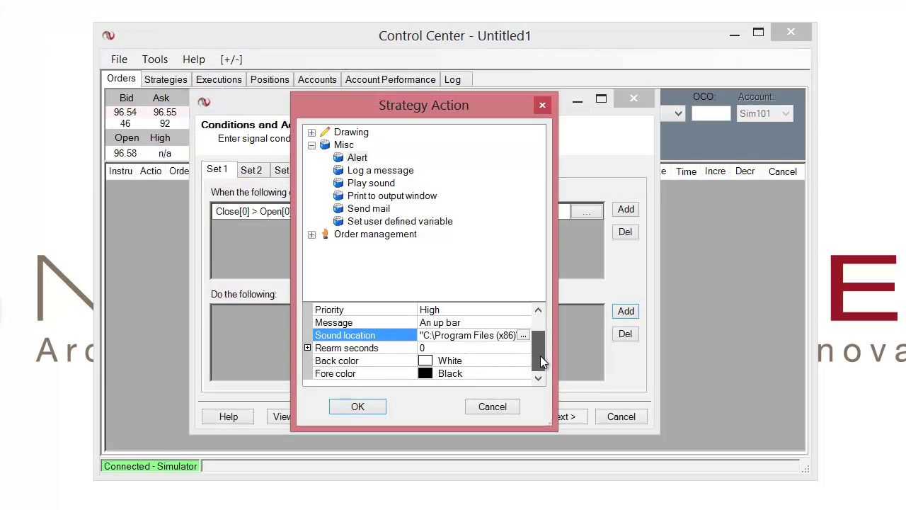
- Set the alert's rearm time to 5 seconds
left_click(435, 348)
left_click(436, 347)
double_click(436, 348)
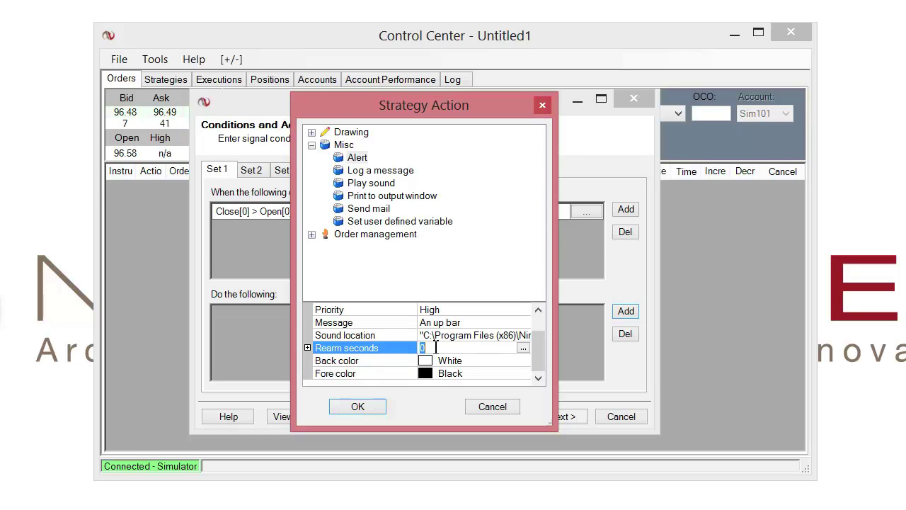
type("5")
left_click(446, 361)
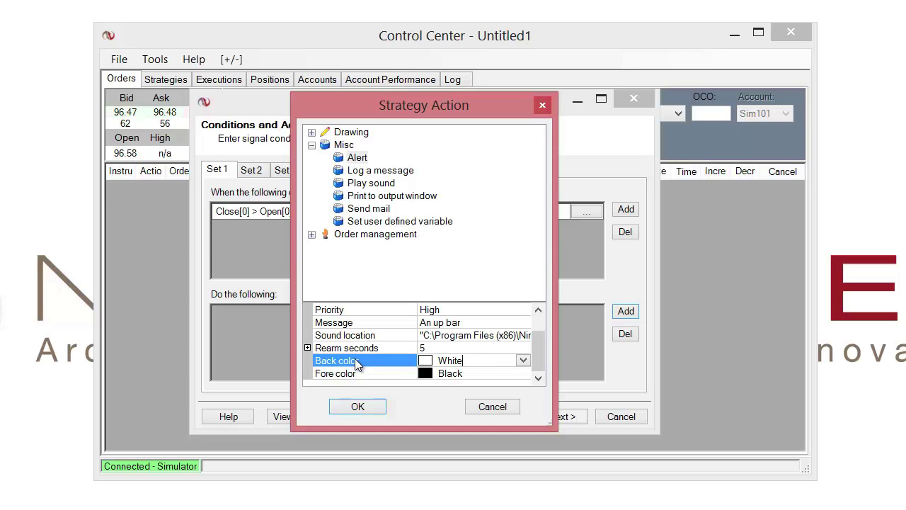
- Give the alert a Purple background and WhiteSmoke text, and confirm the action
left_click(523, 360)
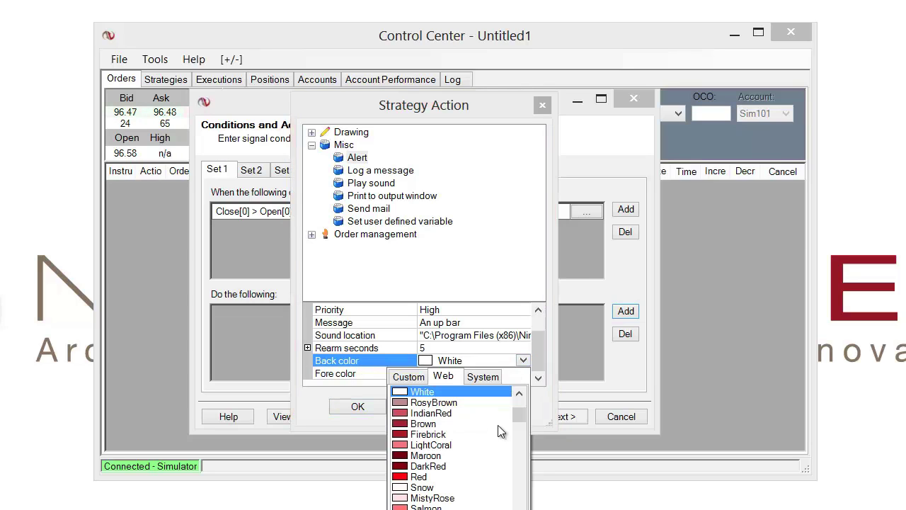
left_click_drag(523, 414, 527, 499)
left_click(437, 392)
left_click(488, 373)
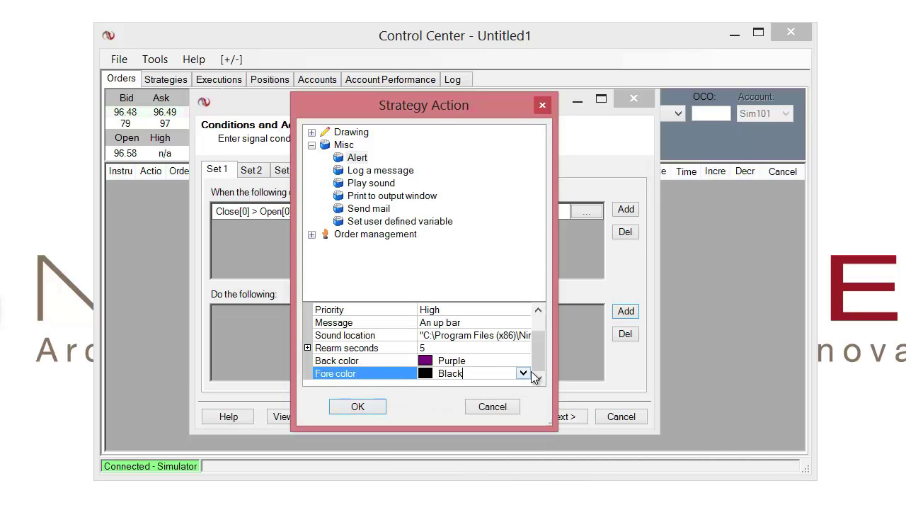
left_click(523, 373)
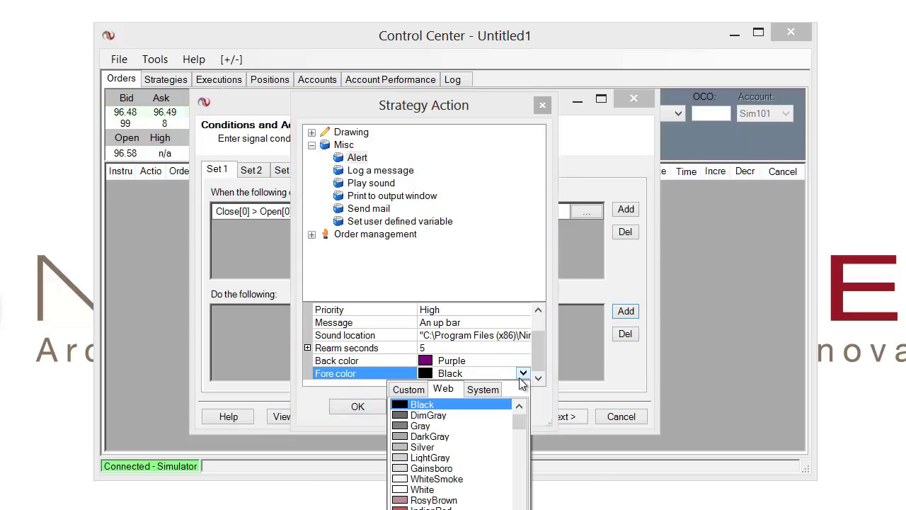
left_click(454, 479)
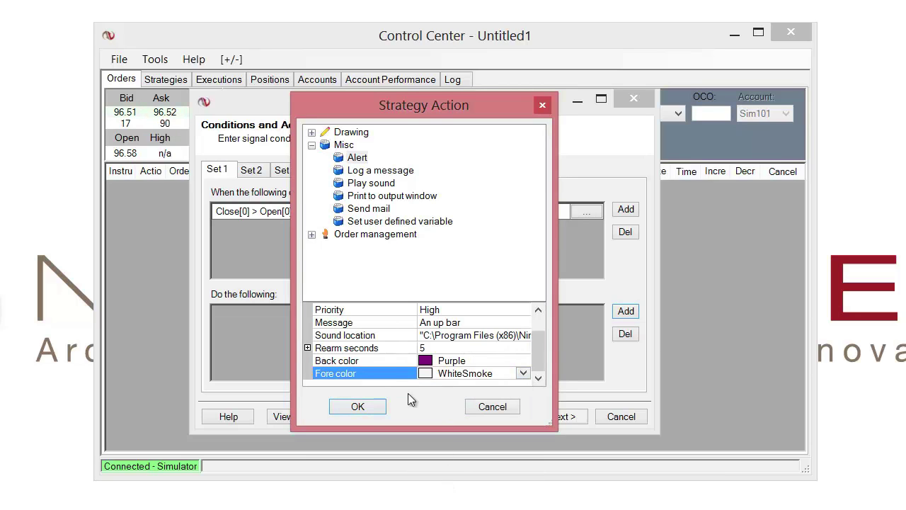
left_click(357, 407)
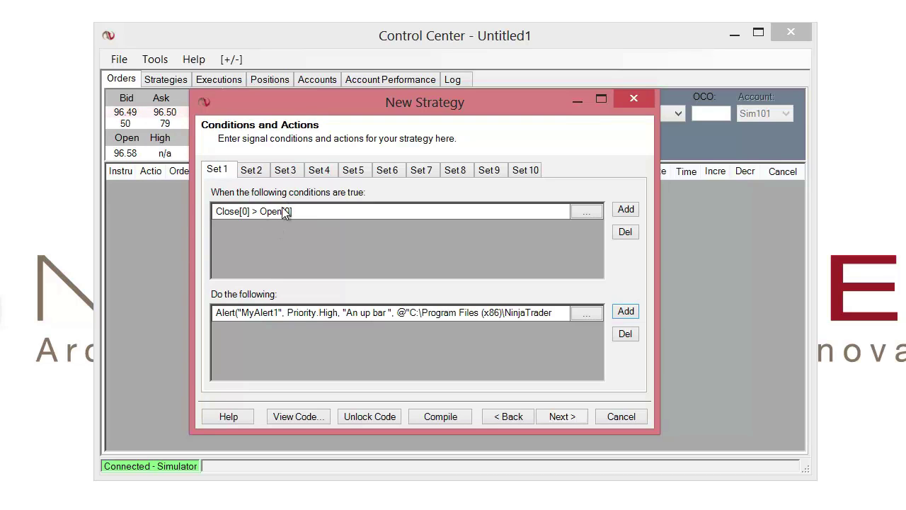
- Add a second Set 1 condition: the TriggerAlert input == True
left_click(621, 213)
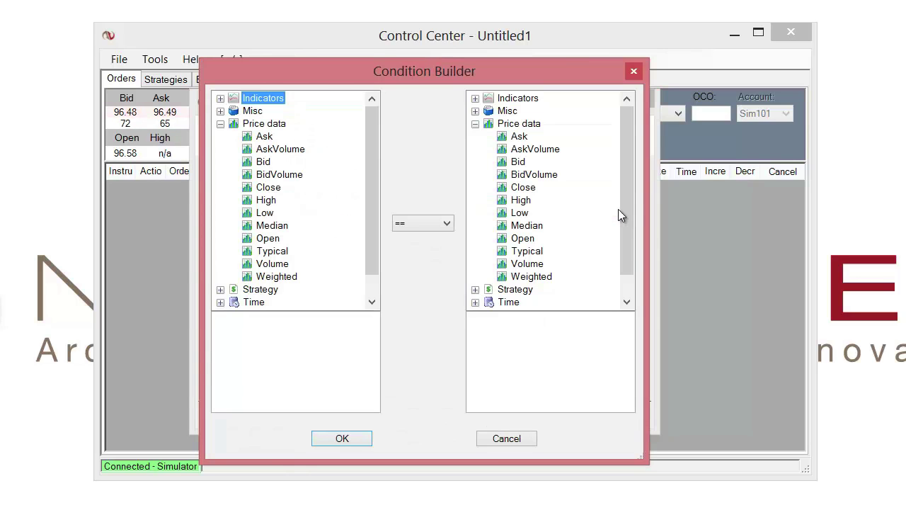
left_click(220, 124)
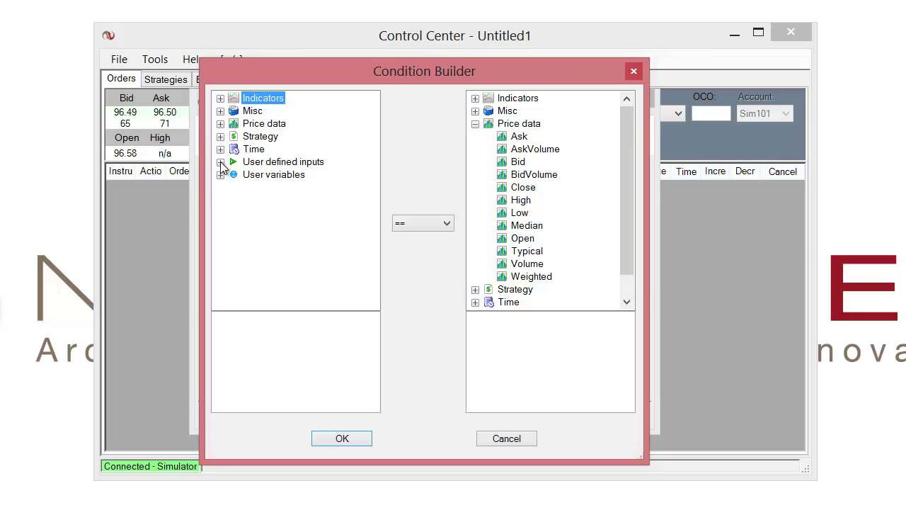
left_click(220, 163)
left_click(263, 177)
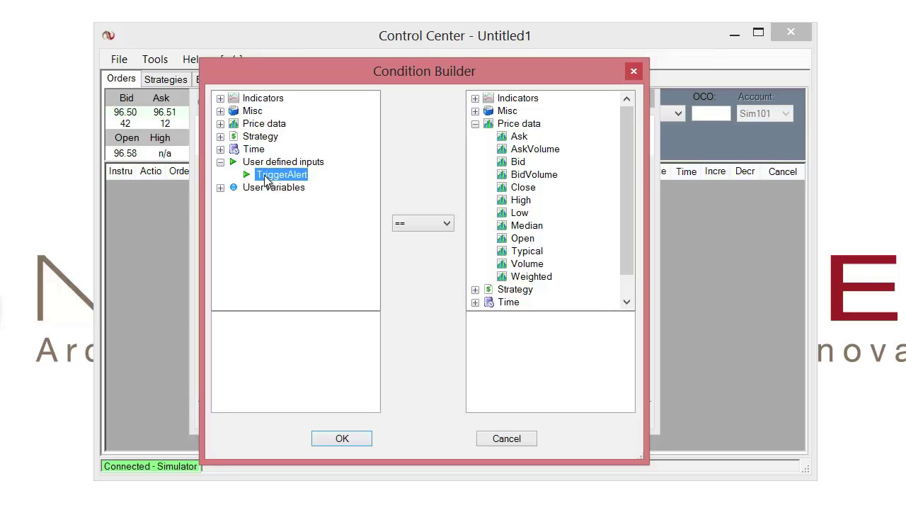
left_click(478, 111)
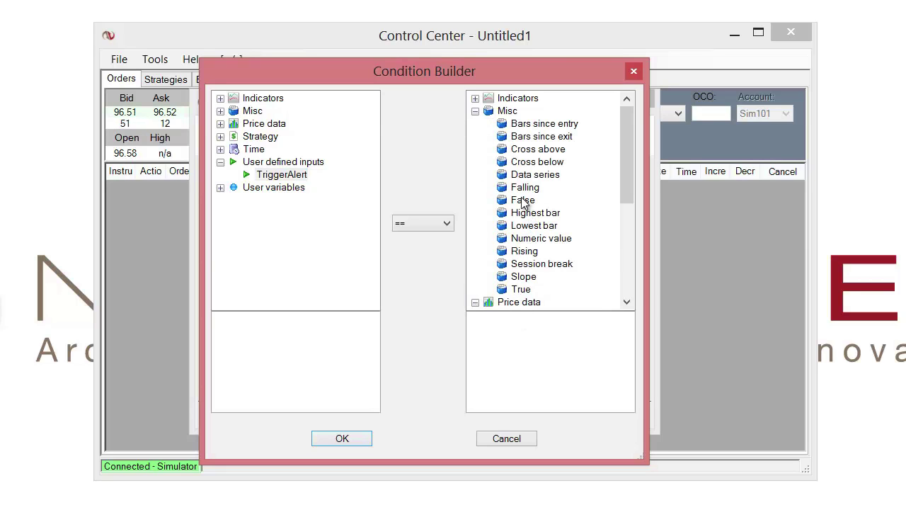
left_click(521, 291)
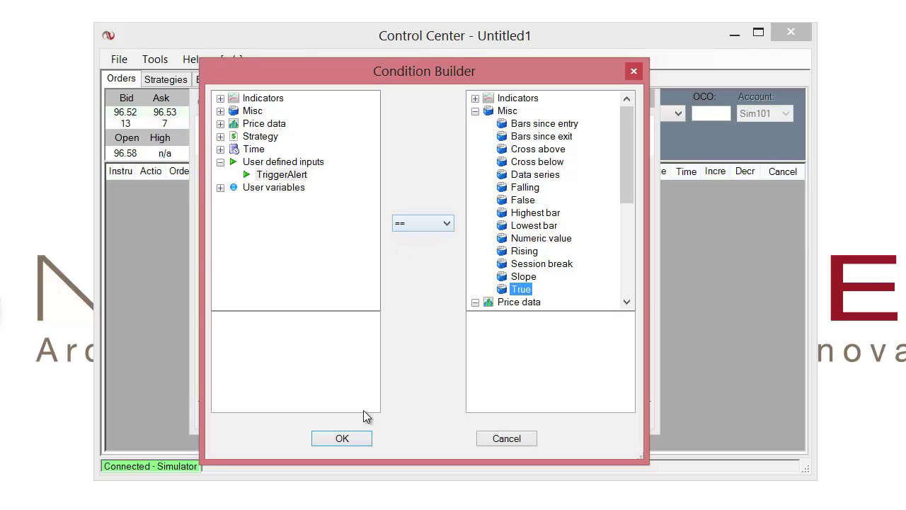
left_click(343, 439)
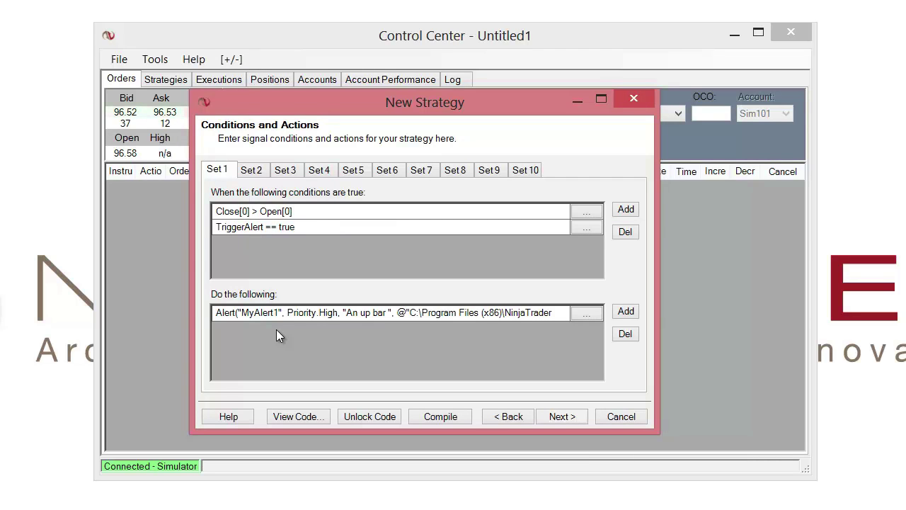
- Skip the remaining wizard pages and finish creating the strategy
left_click(561, 418)
left_click(561, 418)
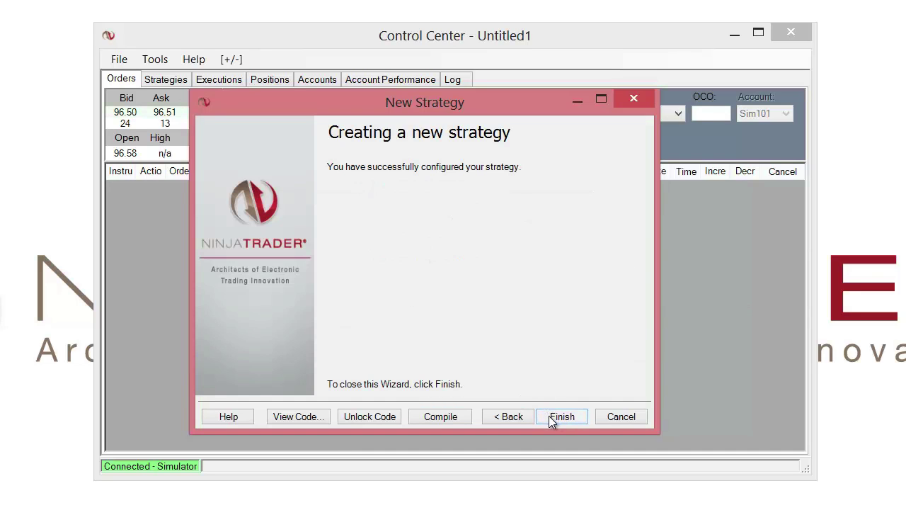
left_click(552, 418)
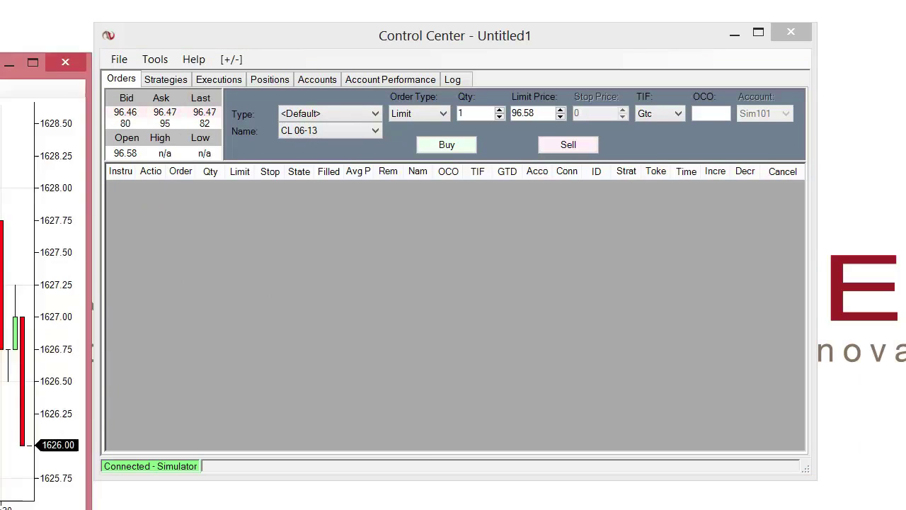
- Bring the ES 06-13 10-second chart into view and open its Strategies dialog
left_click_drag(0, 19, 467, 21)
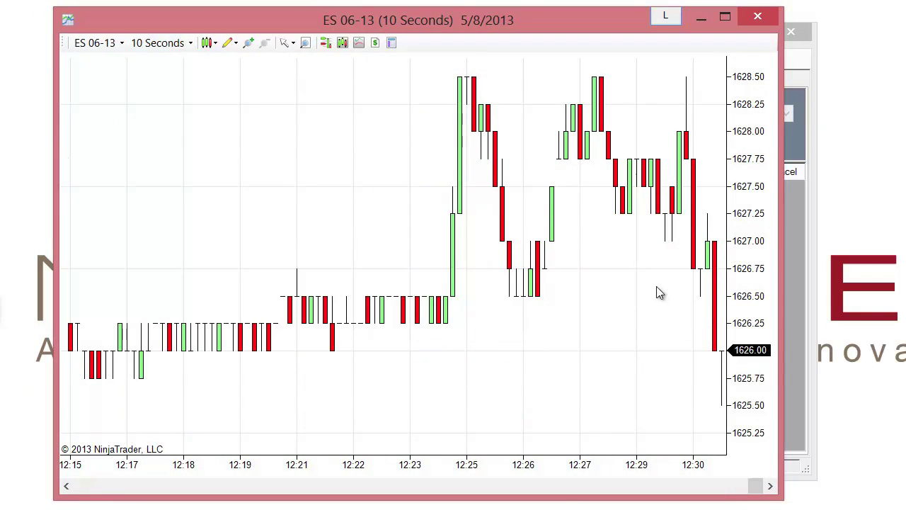
left_click(44, 232)
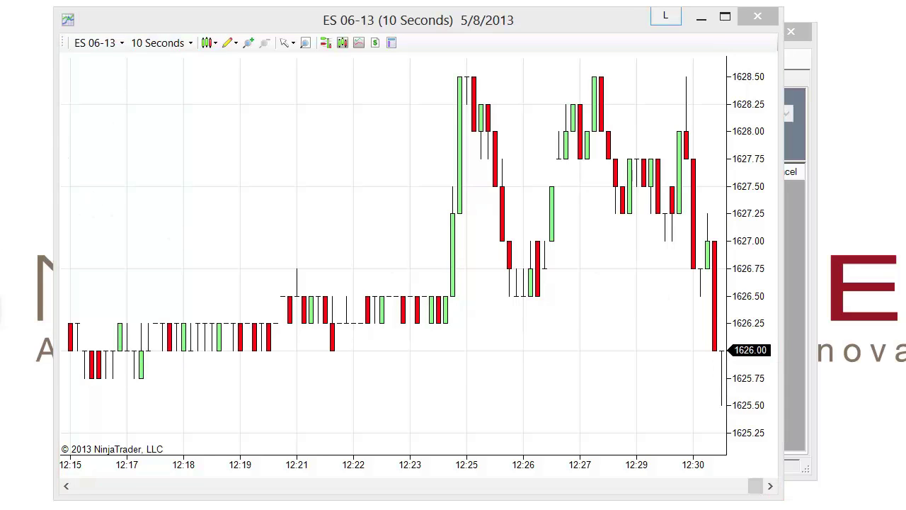
left_click(375, 43)
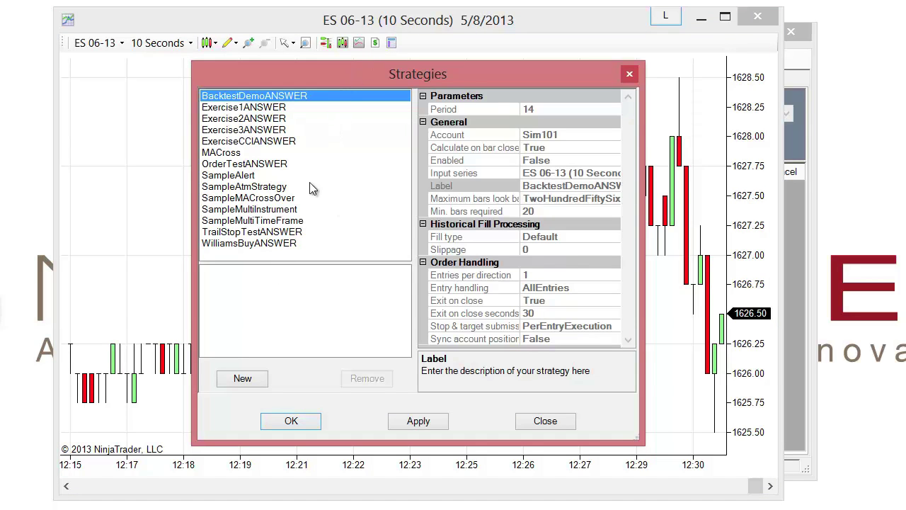
- Add SampleAlert to the ES 06-13 chart with Enabled set to True
left_click(220, 176)
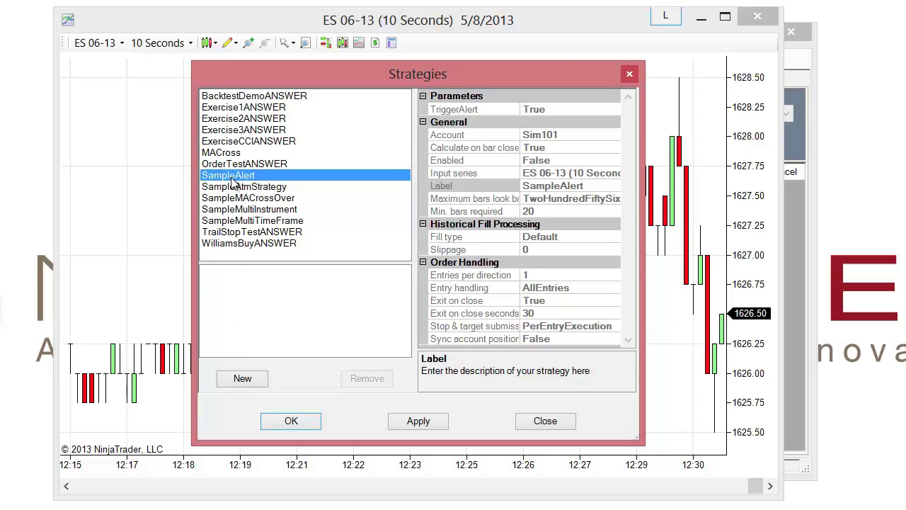
double_click(232, 178)
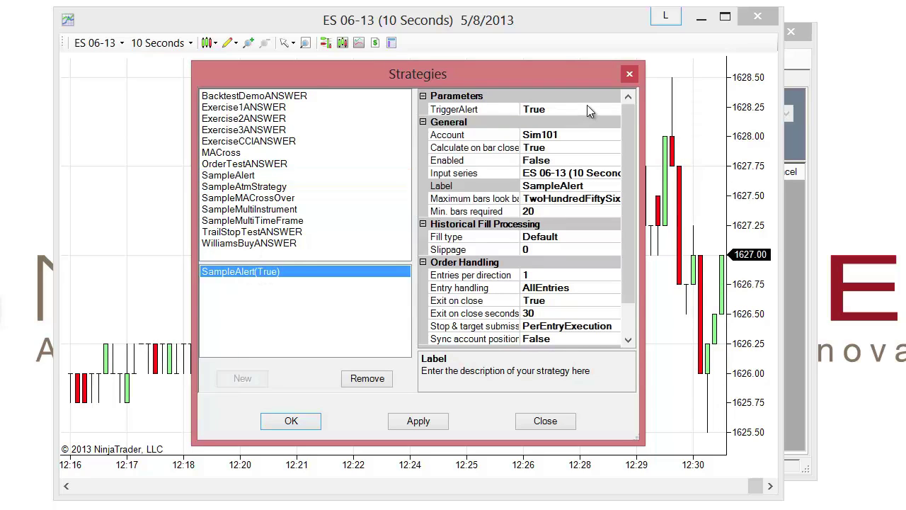
left_click(564, 110)
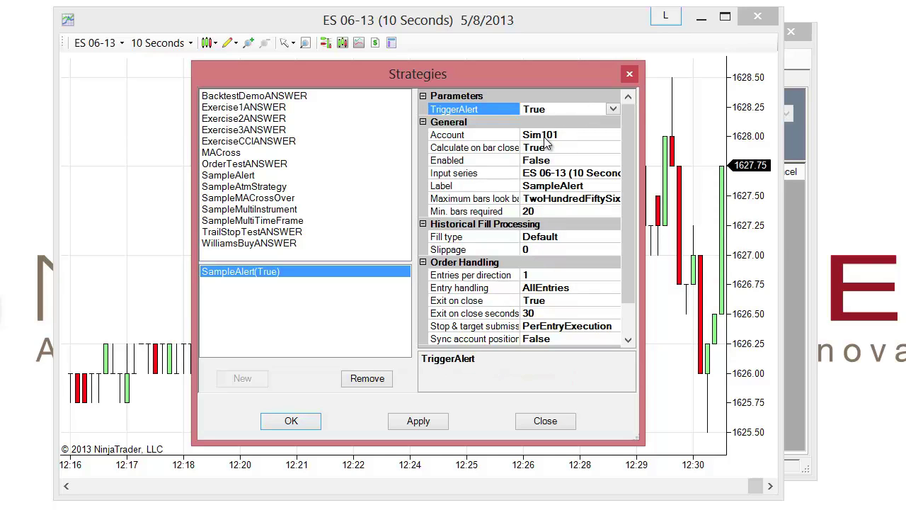
left_click(487, 162)
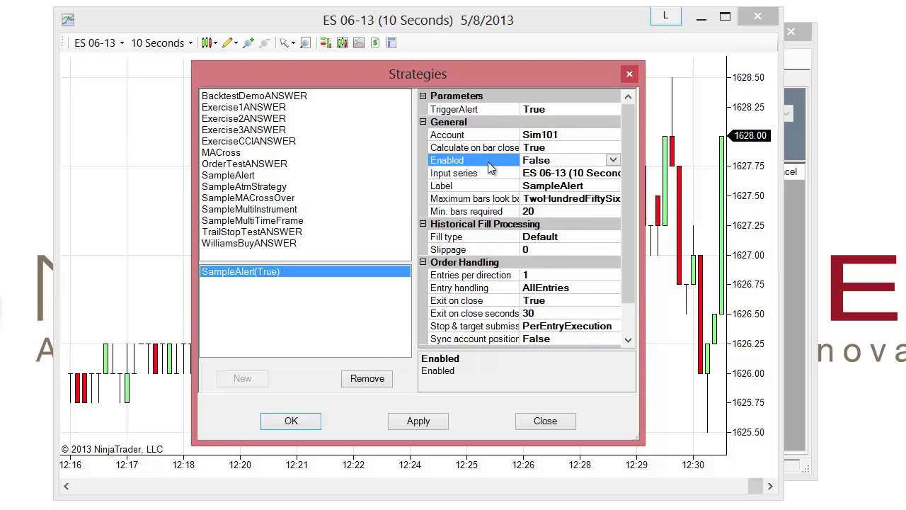
left_click(615, 161)
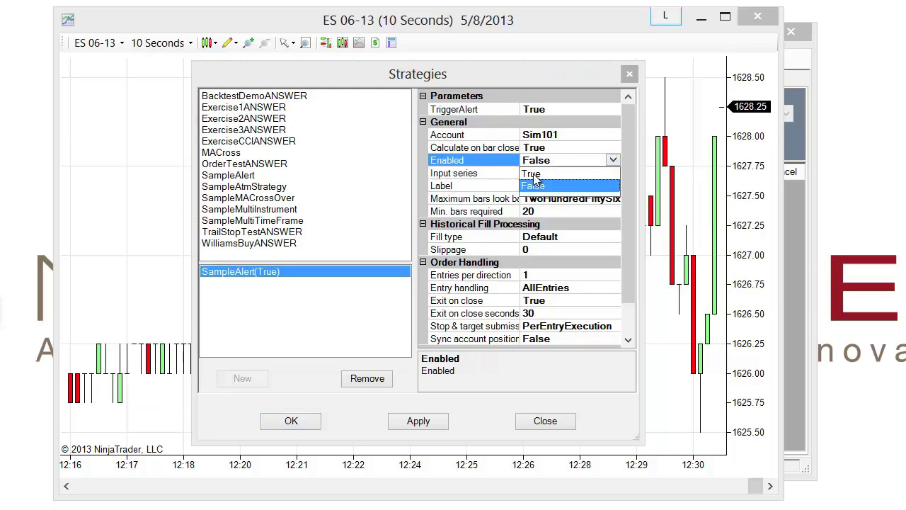
left_click(536, 174)
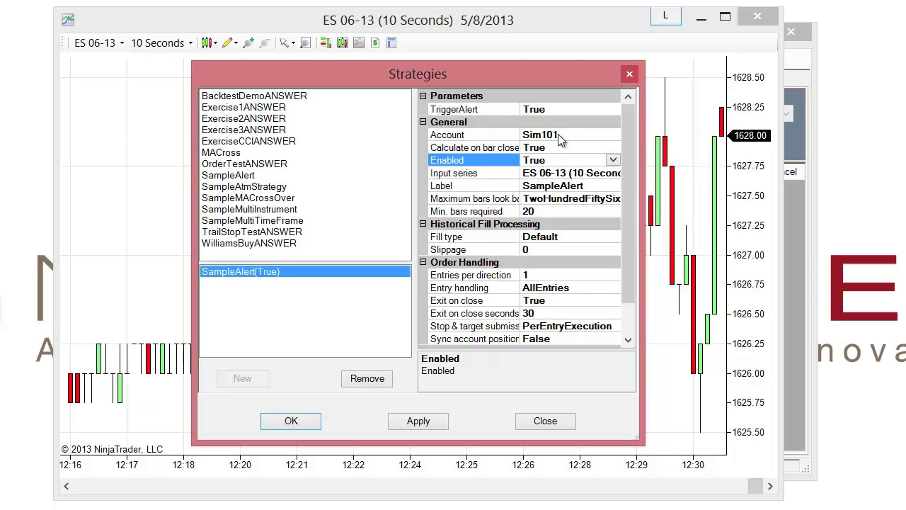
left_click(305, 422)
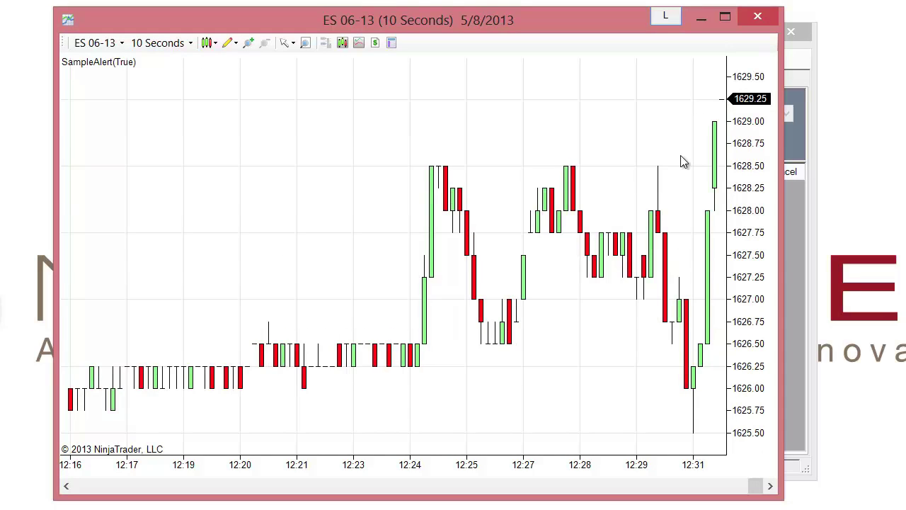
- Open a new Alerts window from the Control Center and position it fully on screen
left_click(792, 194)
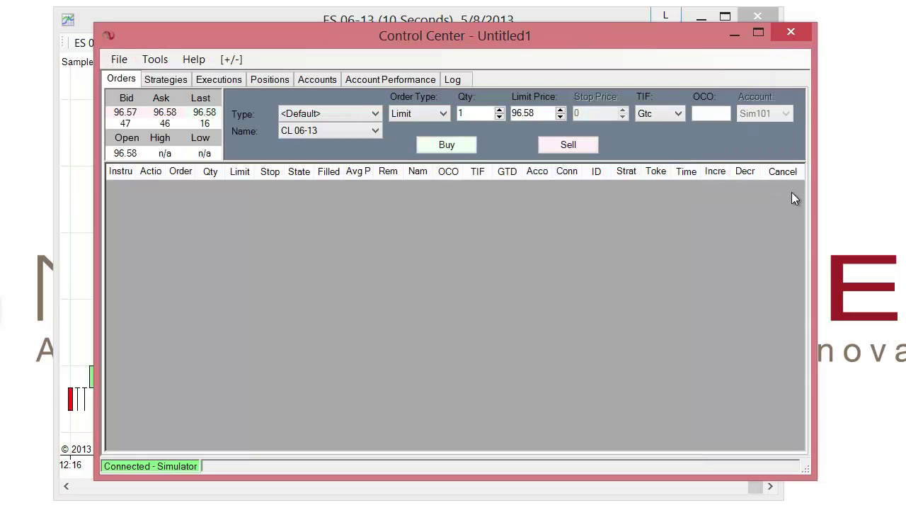
left_click(119, 59)
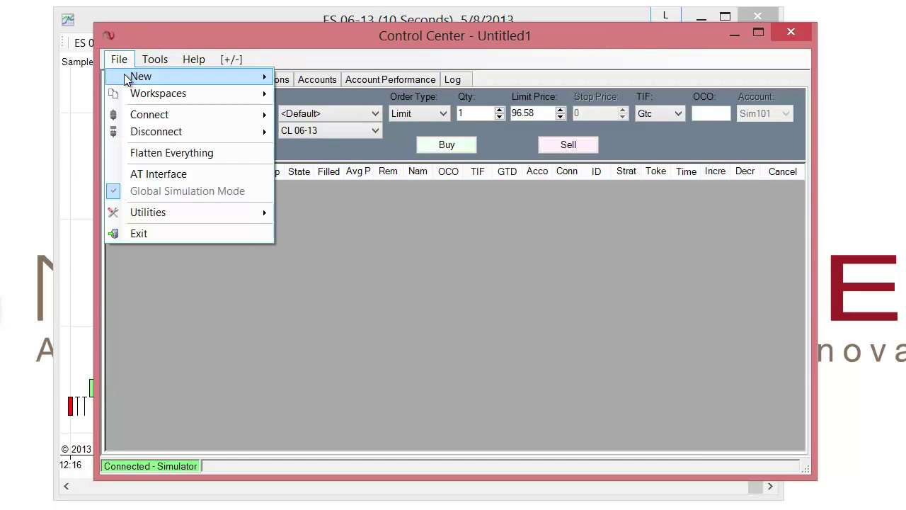
mouse_move(125, 75)
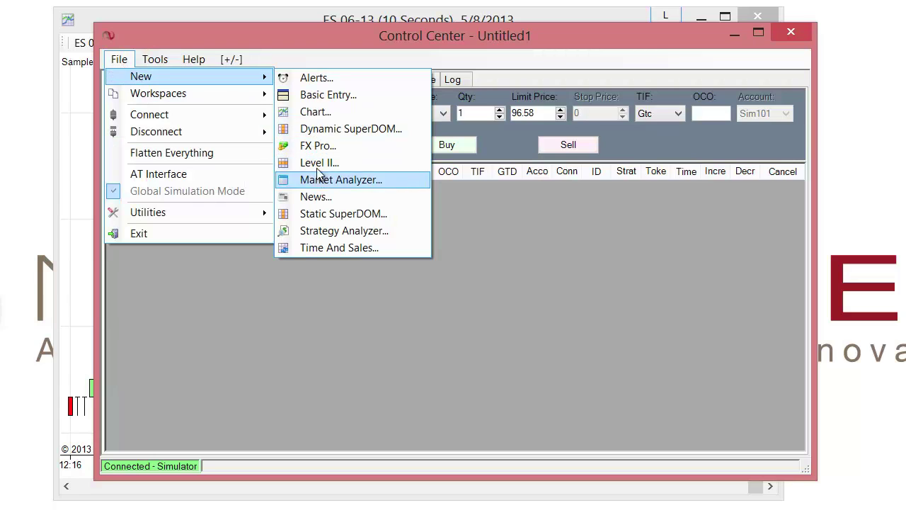
left_click(312, 79)
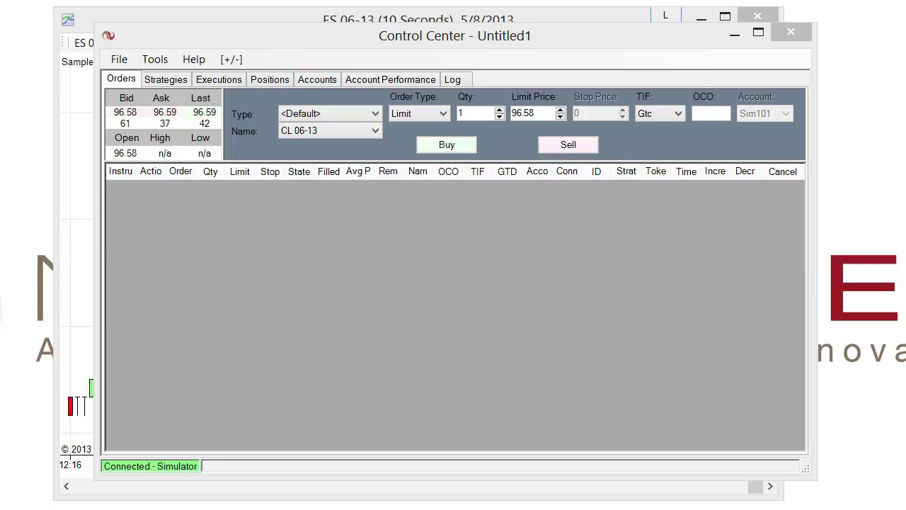
left_click_drag(14, 101, 166, 106)
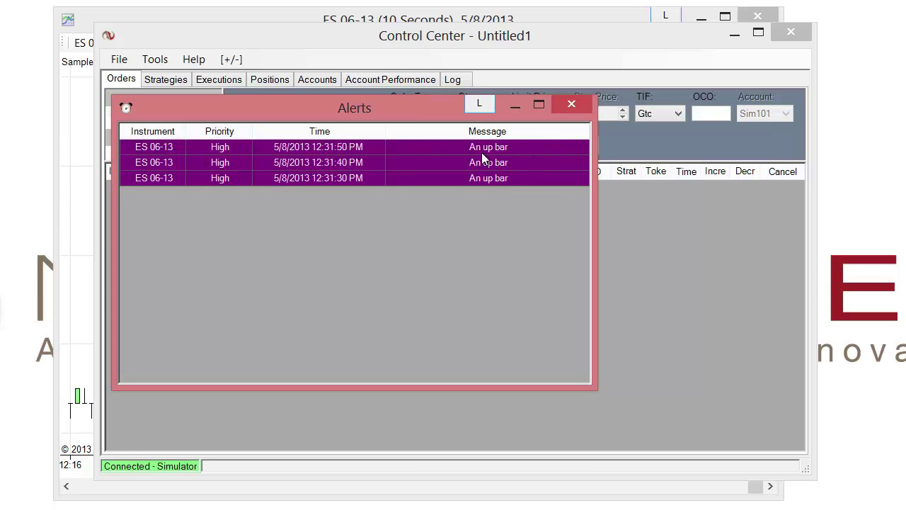
left_click_drag(324, 113, 230, 129)
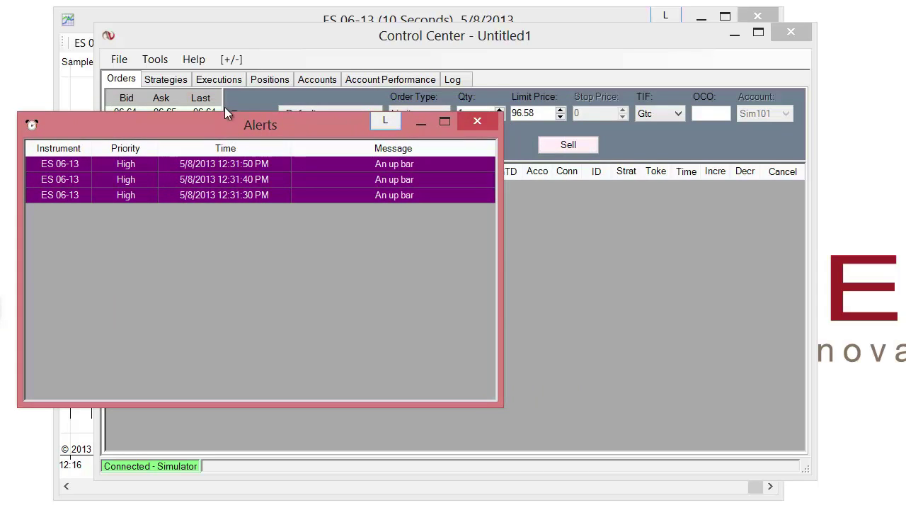
- Disable the SampleAlert strategy in the Strategies list and return to the Alerts window
left_click(167, 81)
left_click(167, 81)
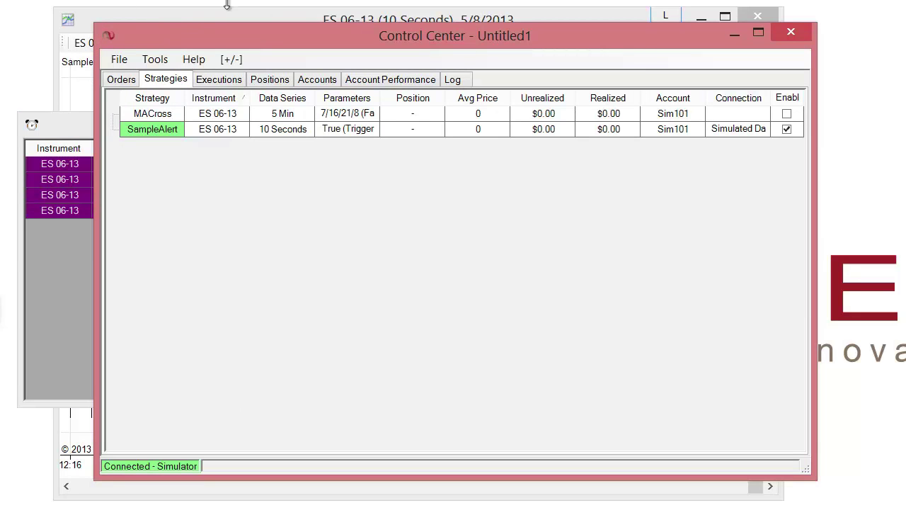
left_click(787, 128)
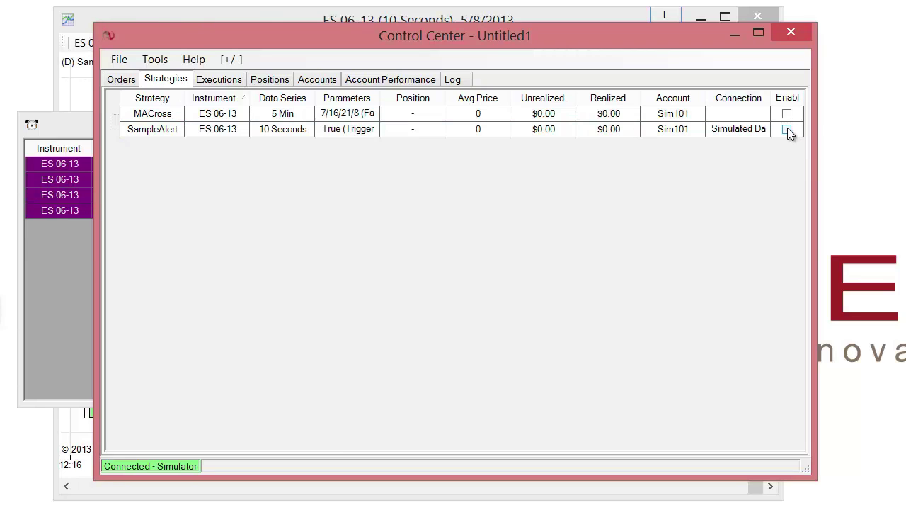
left_click(68, 125)
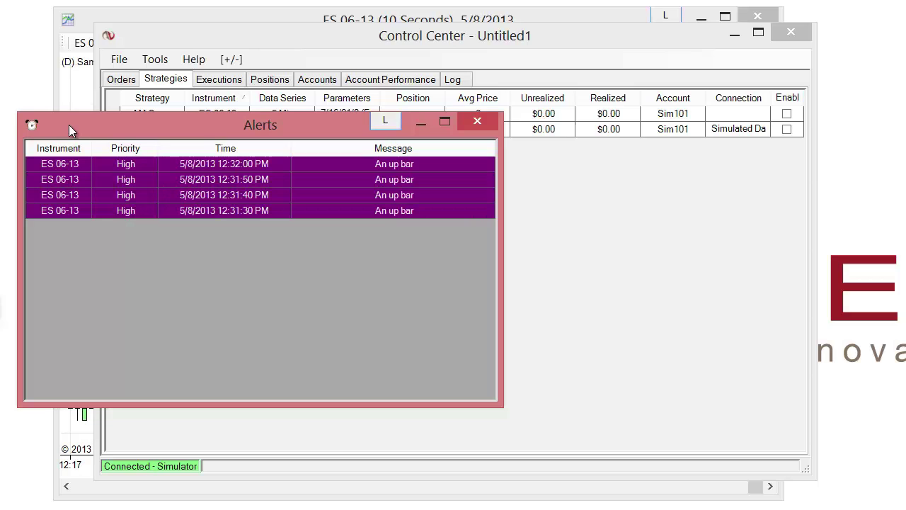
left_click_drag(102, 131, 129, 161)
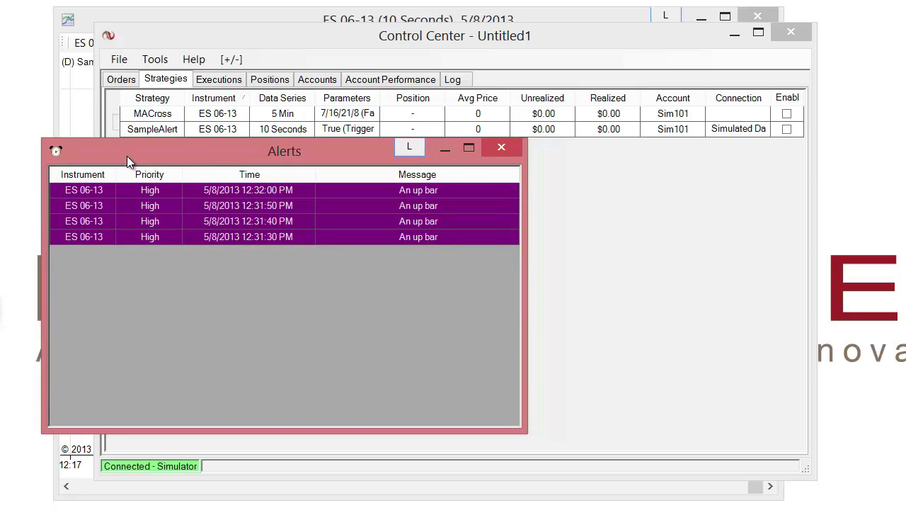